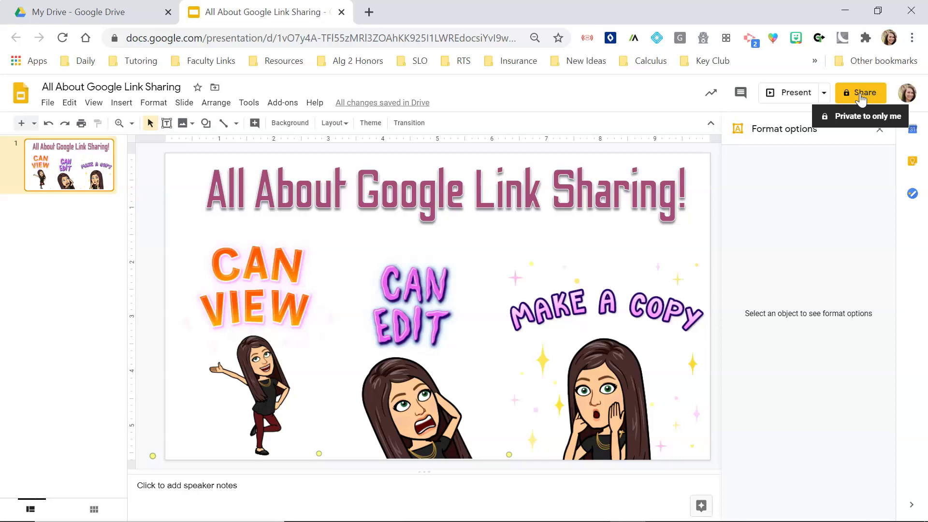
Step: Expand the deck's Get link panel to show its full URL, access still Restricted
left_click(861, 97)
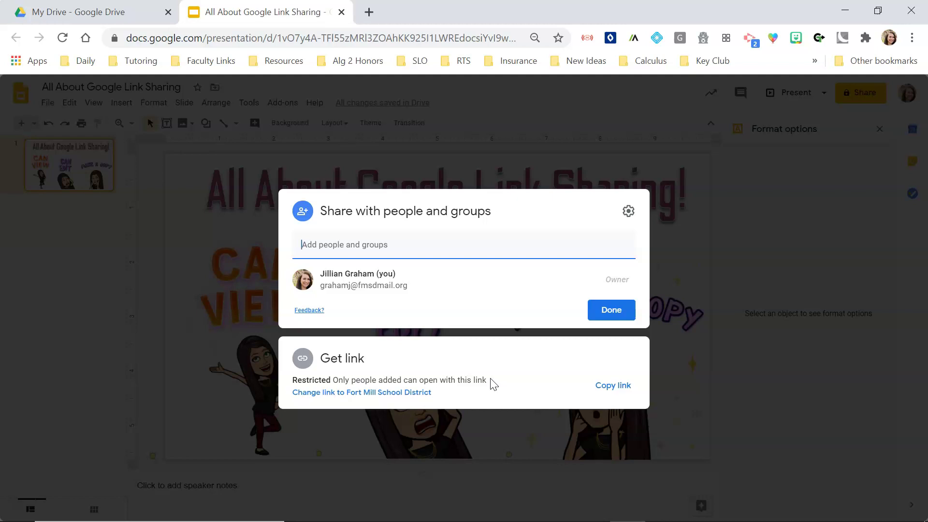
left_click(460, 365)
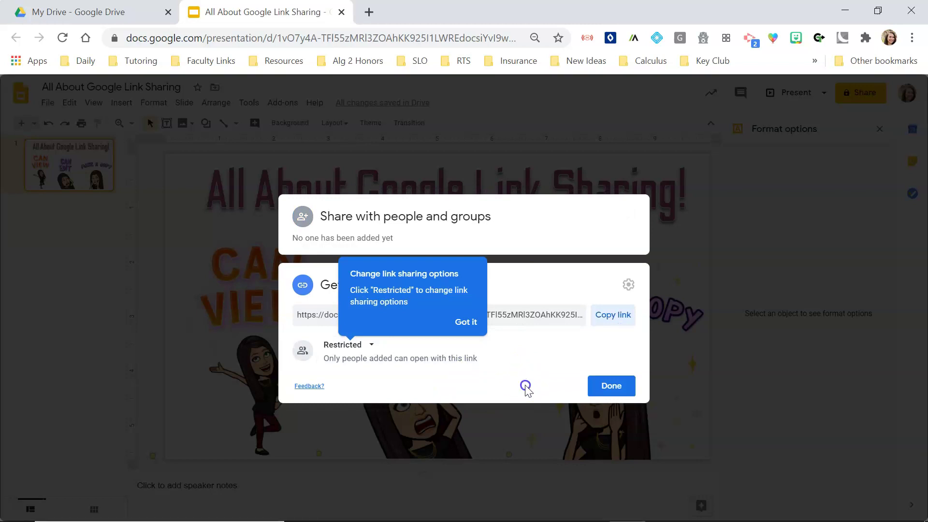
left_click(465, 324)
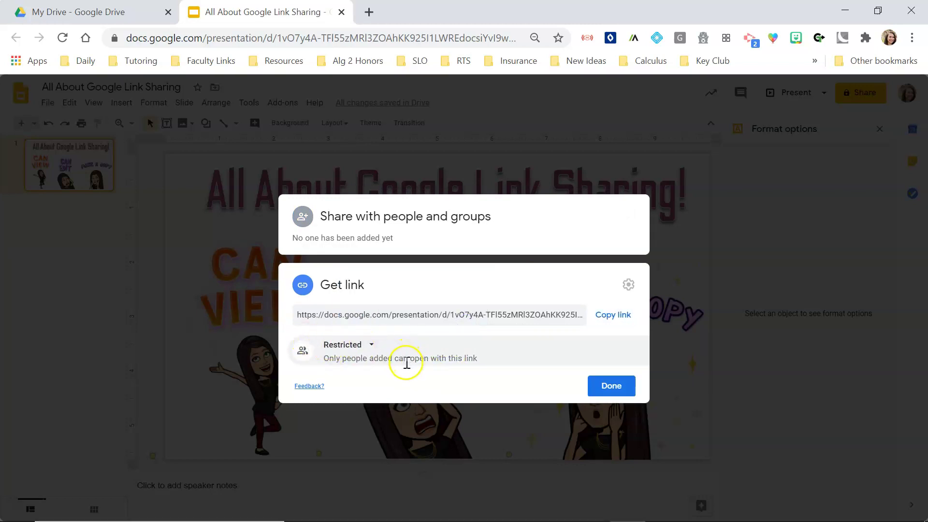
Step: Change link access from Restricted to Fort Mill School District, then reopen the access list
left_click(370, 344)
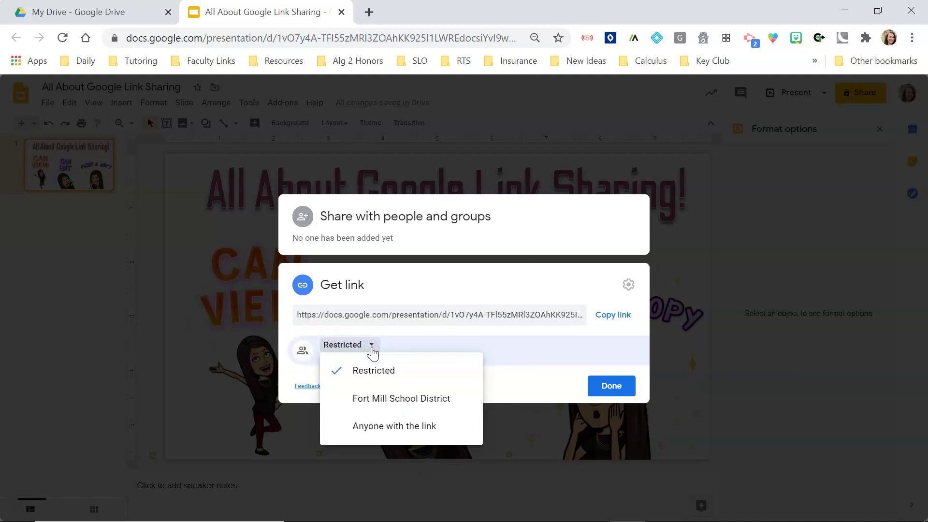
left_click(411, 403)
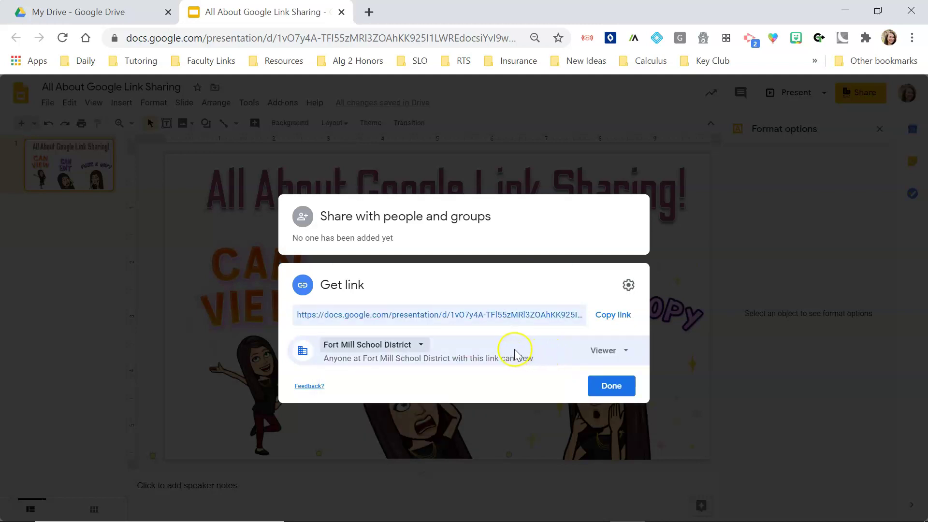
left_click(417, 346)
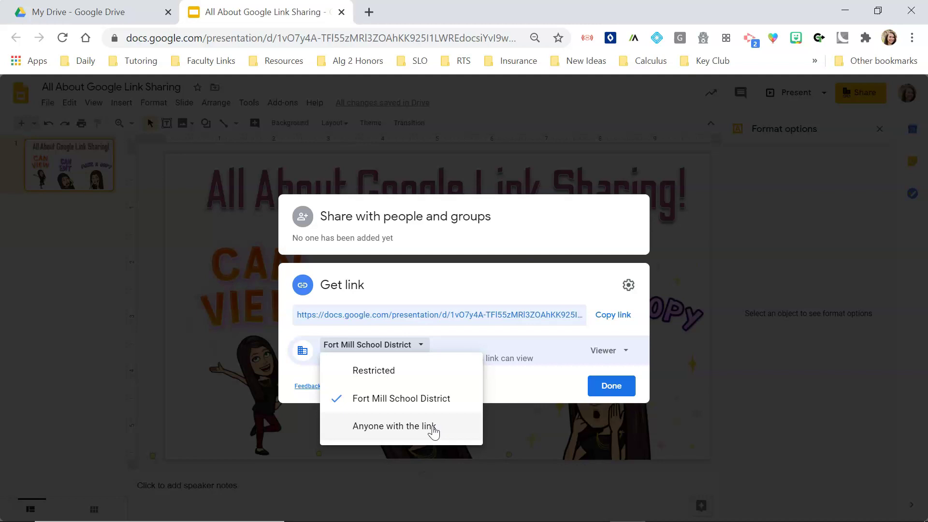
Step: Set link access to Anyone with the link as Viewer and close the sharing dialog
left_click(395, 428)
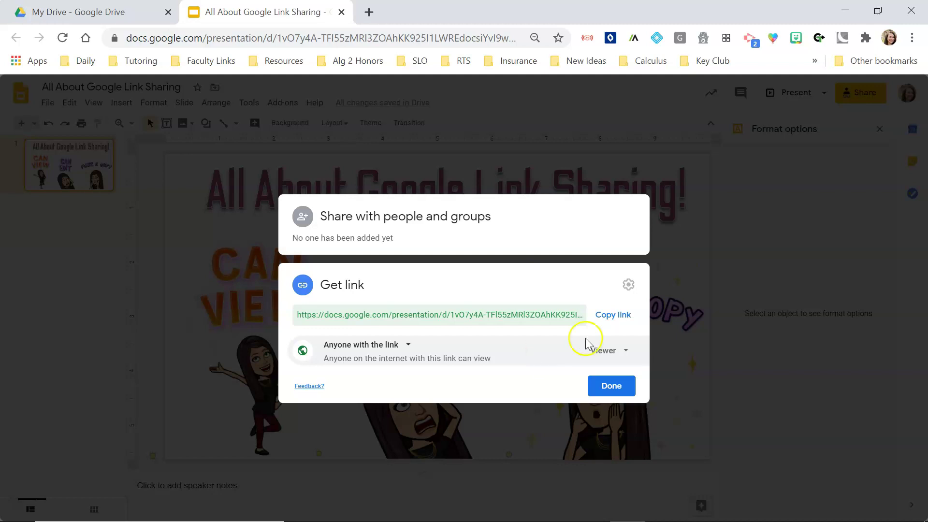
left_click(625, 352)
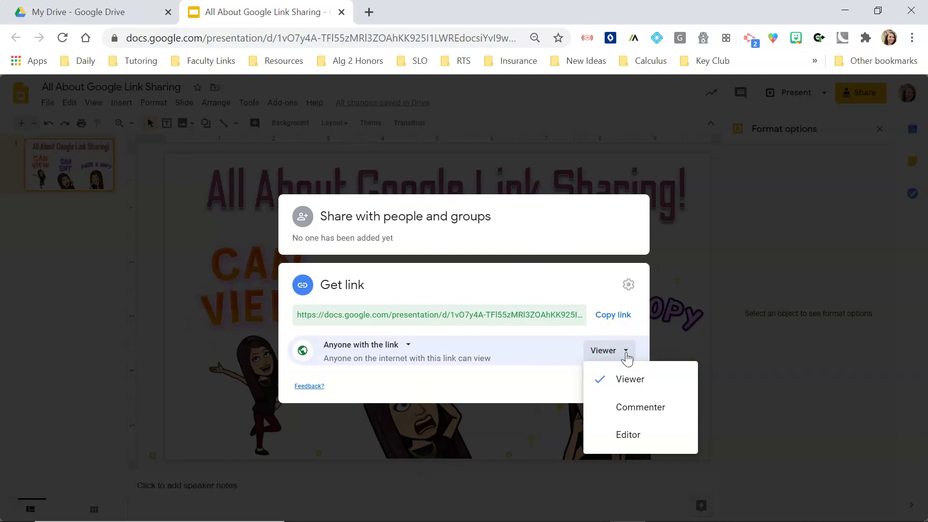
left_click(634, 436)
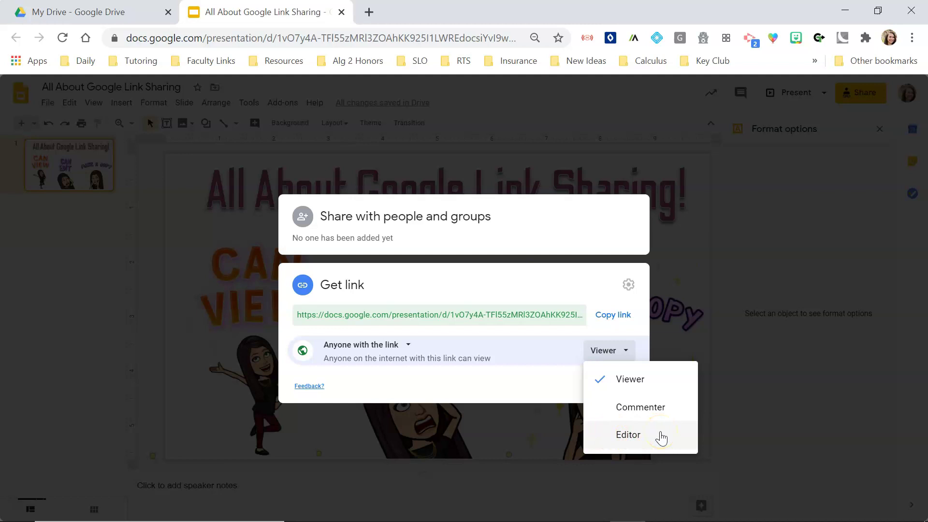
left_click(631, 379)
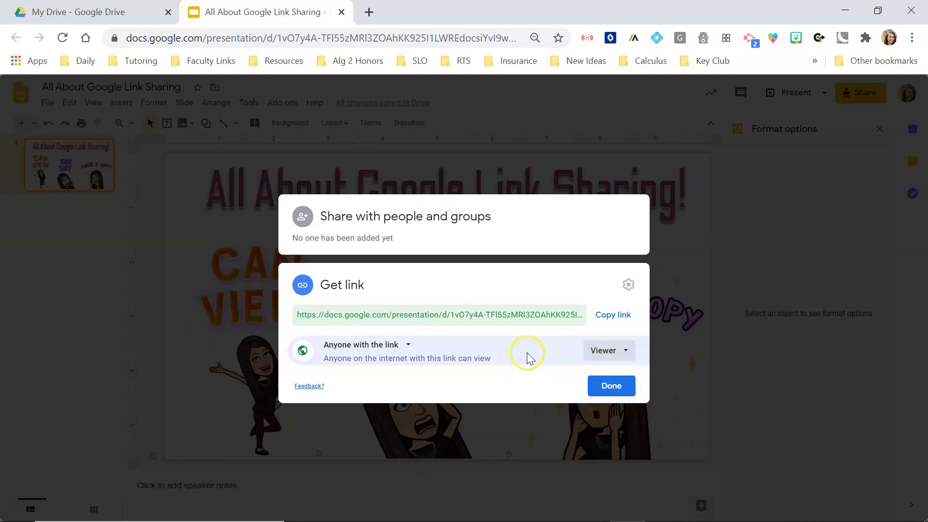
left_click(611, 387)
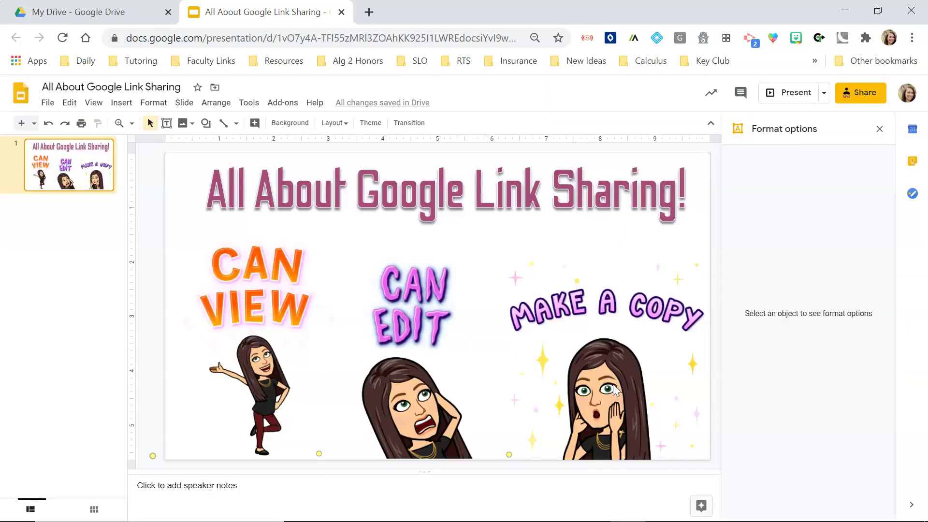
Step: Switch to the other Chrome window with the deck's edit?usp=sharing link in the address bar
left_click(506, 447)
left_click(498, 517)
left_click(448, 513)
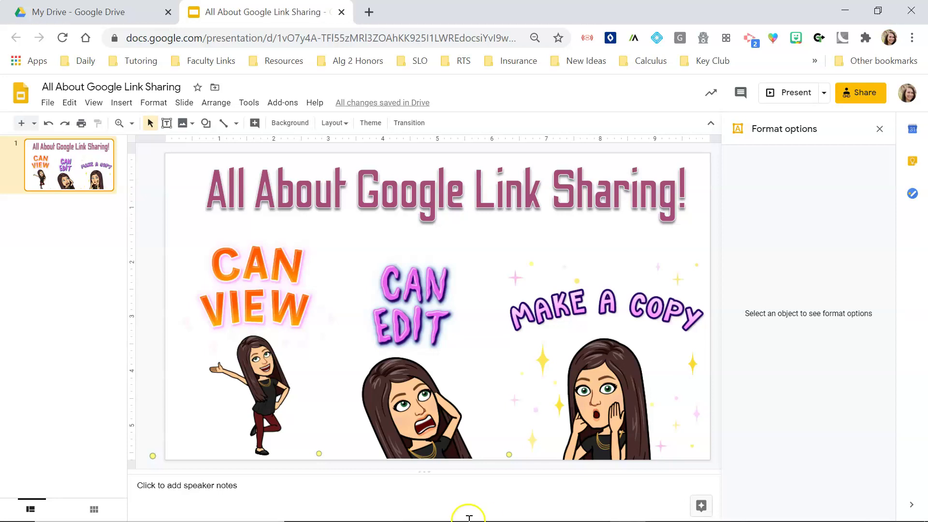
left_click(448, 513)
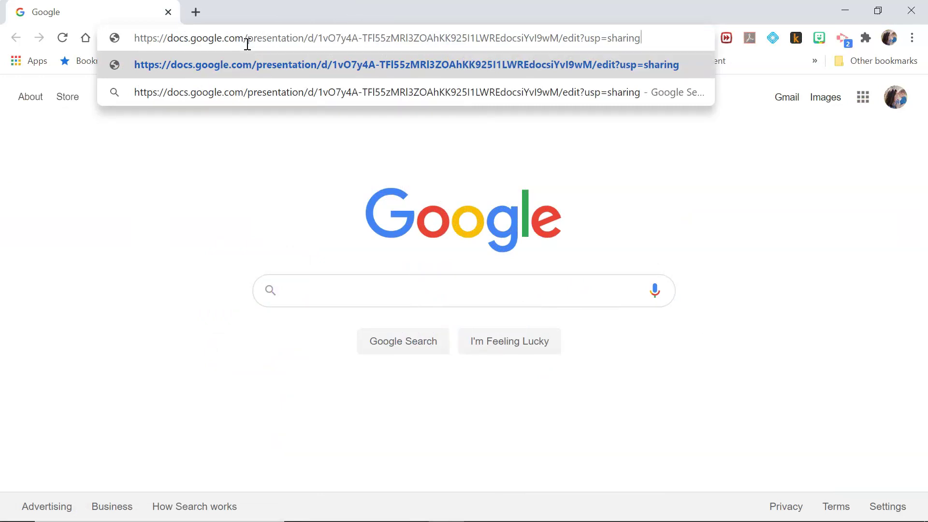
Step: Load the shared link and reopen the deck under another signed-in account, closing the extra tab
key("Return")
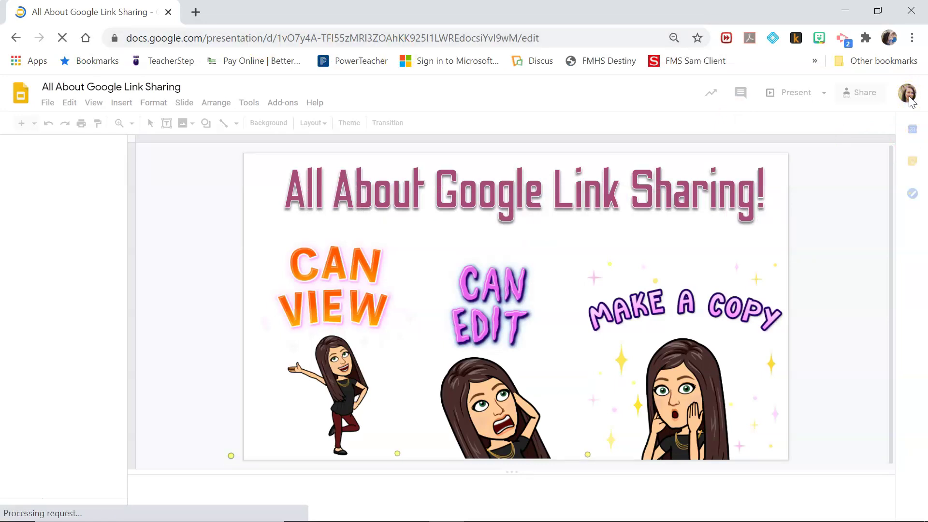
left_click(908, 96)
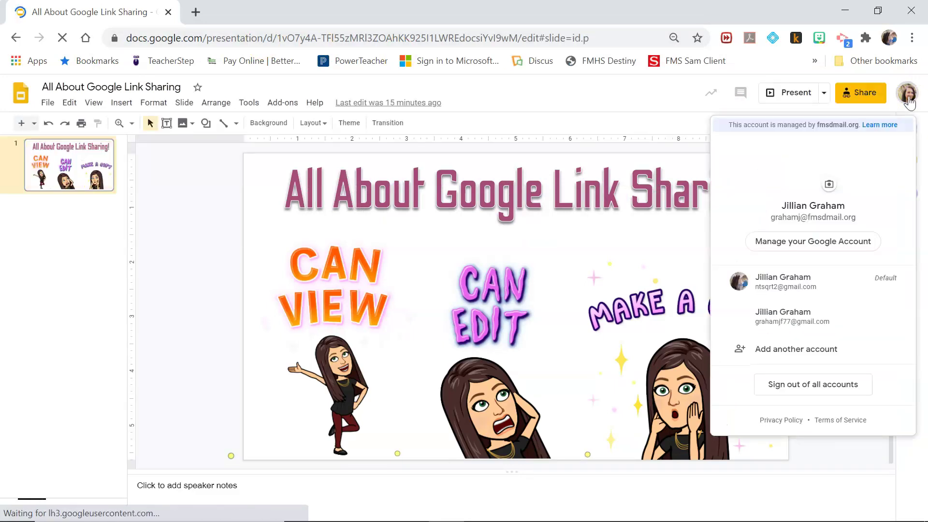
left_click(793, 327)
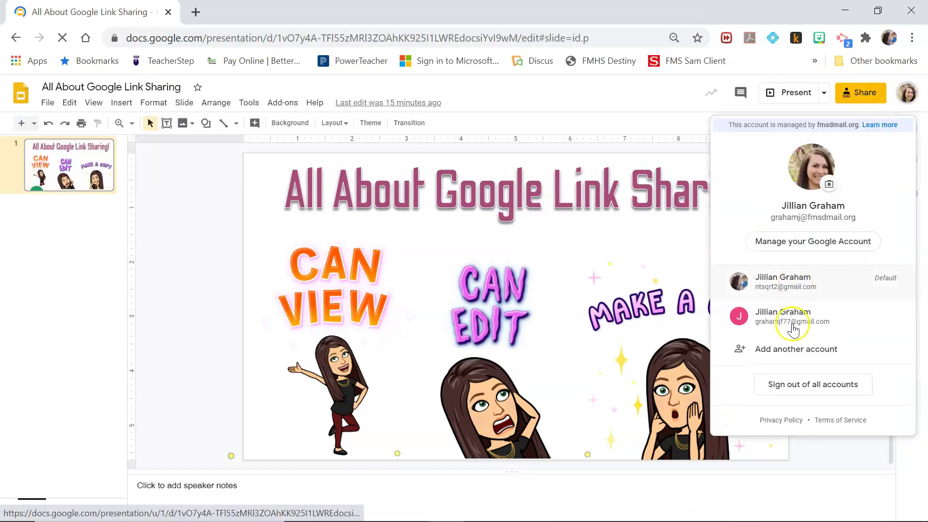
left_click(808, 278)
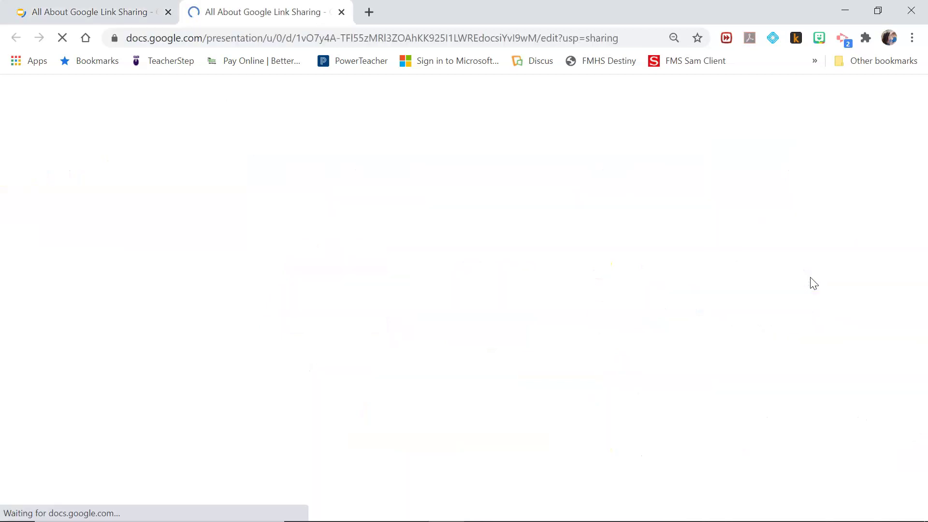
left_click(341, 12)
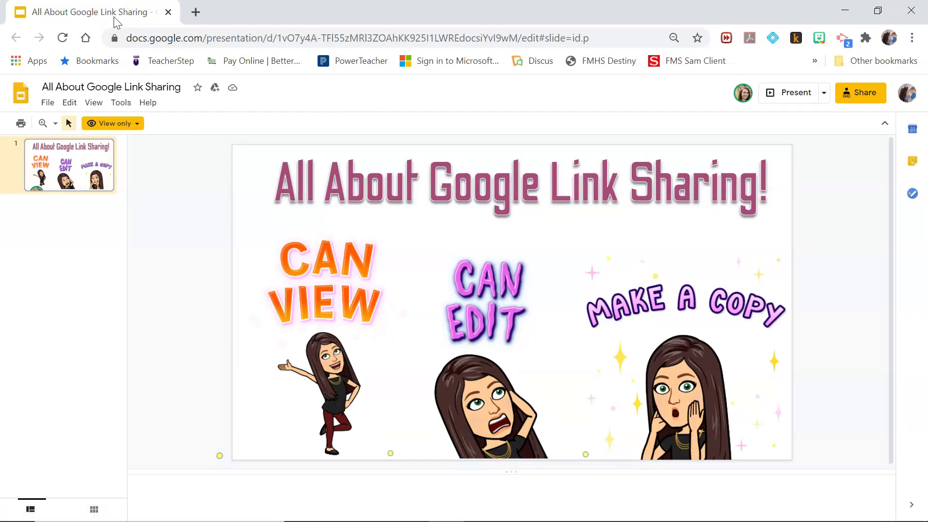
left_click(49, 102)
mouse_move(100, 190)
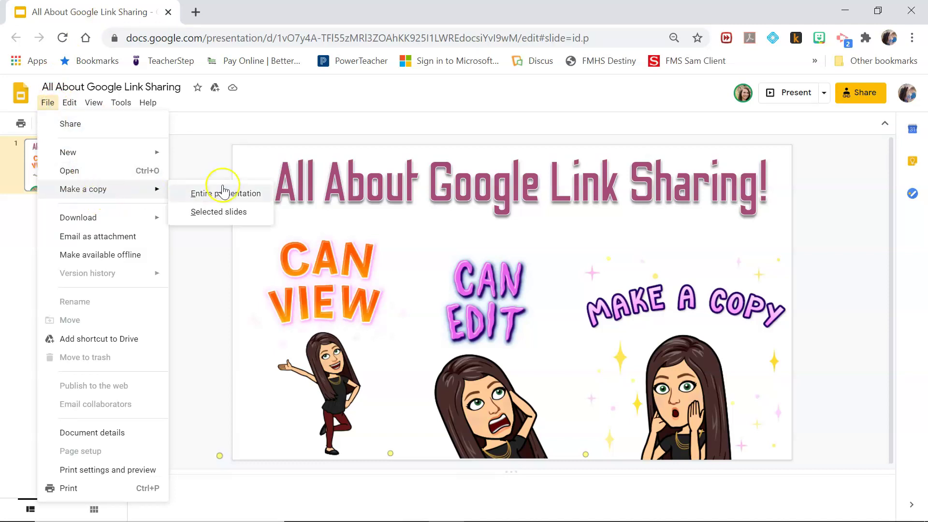
left_click(209, 165)
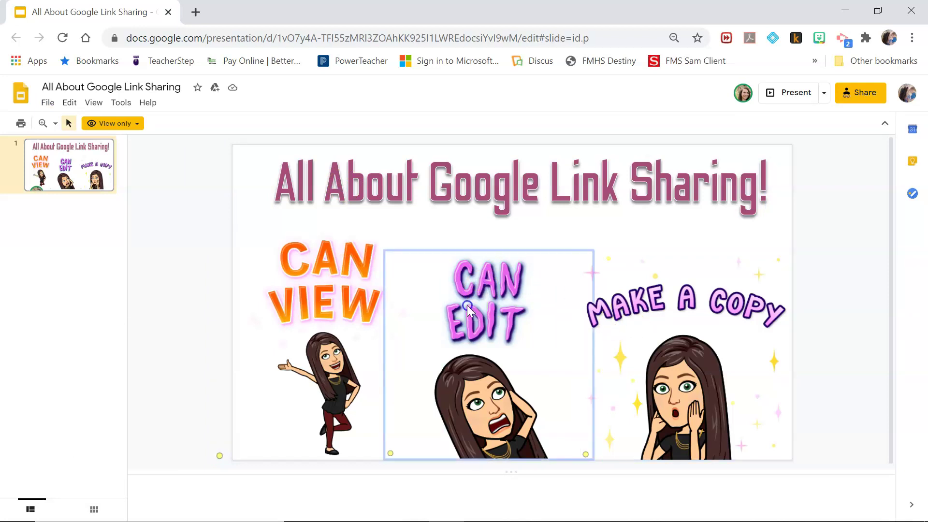
left_click(135, 124)
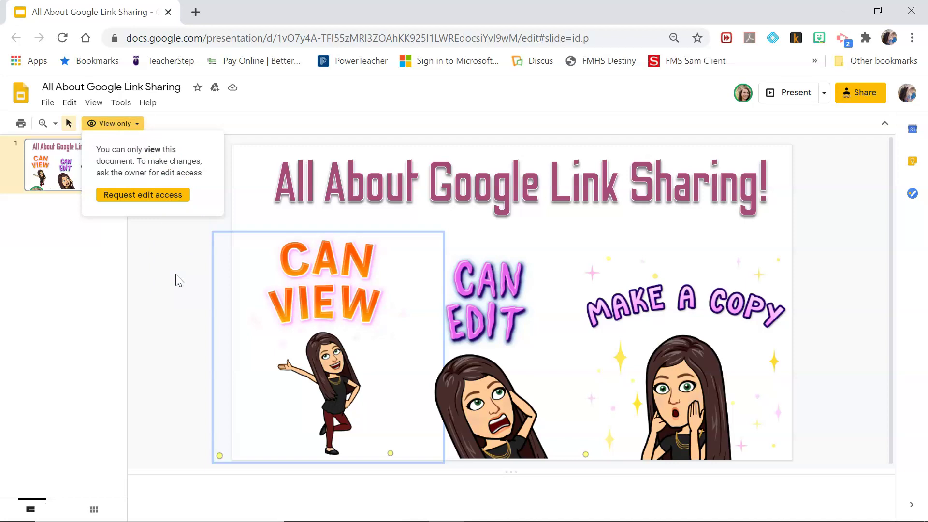
left_click(152, 265)
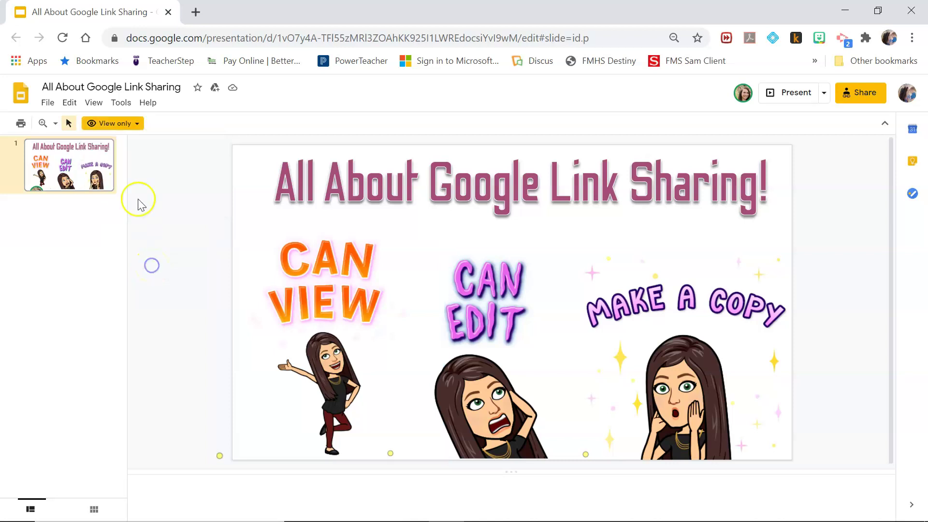
Step: Check the view-only deck's Document details from the File menu
left_click(48, 102)
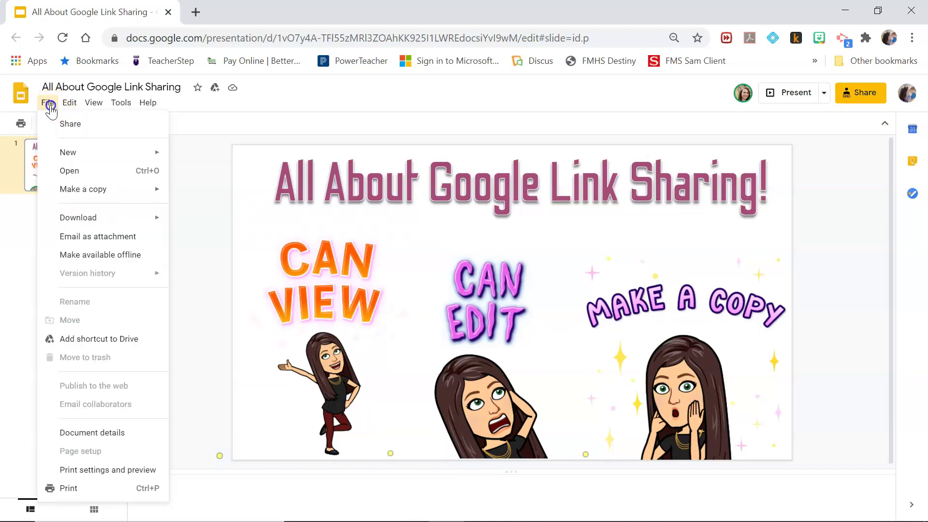
mouse_move(106, 192)
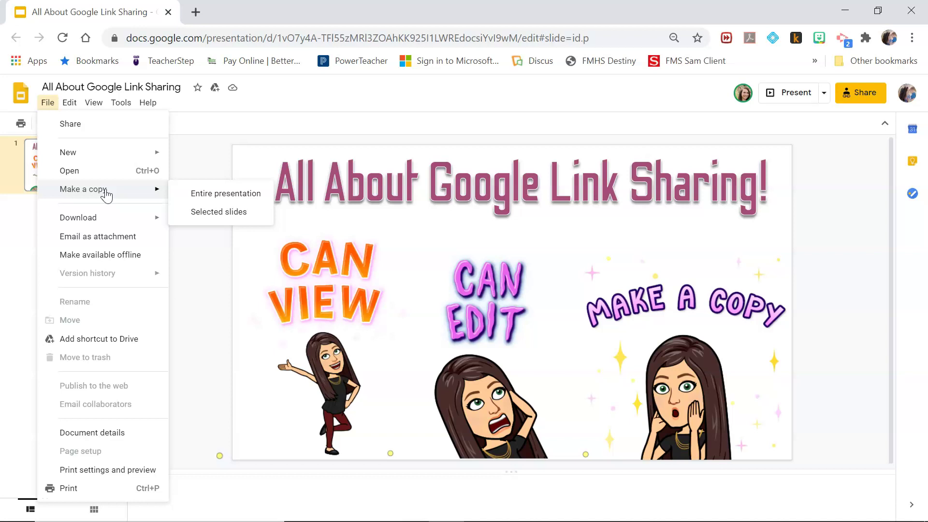
left_click(117, 432)
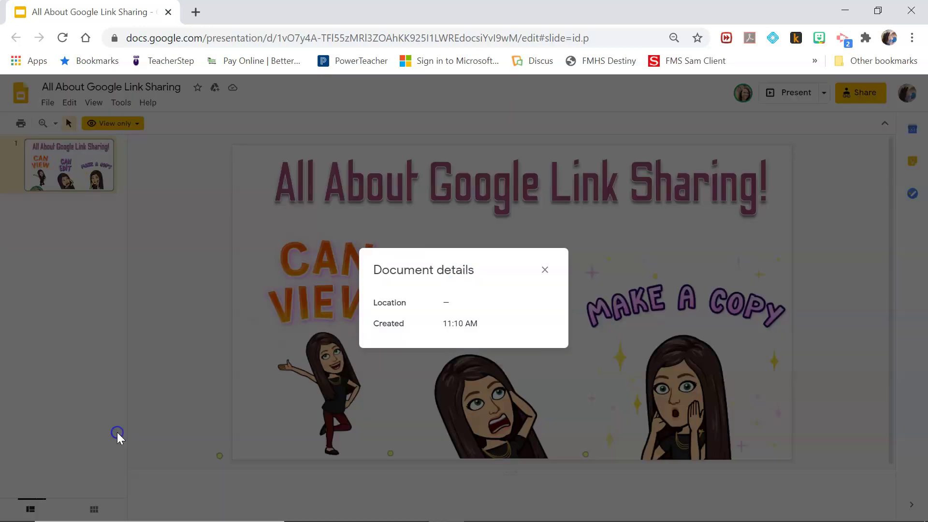
left_click(545, 271)
Step: Make a copy of the entire presentation as 'Copy of All About Google Link Sharing'
left_click(51, 109)
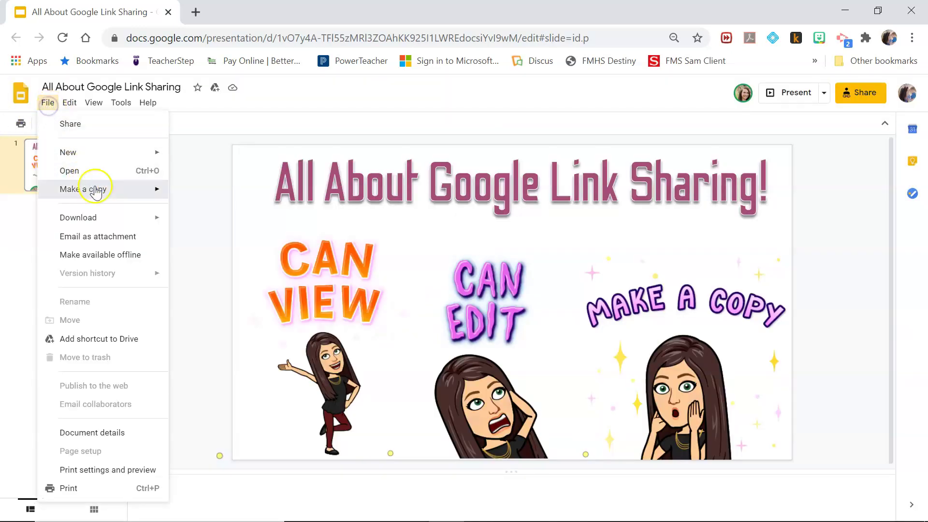
left_click(228, 193)
left_click(539, 375)
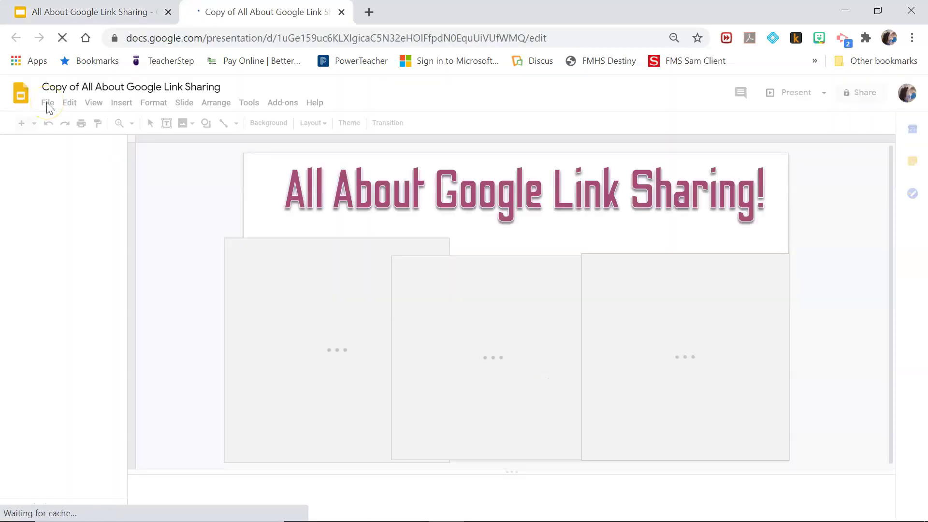
Step: Check the copied deck's Document details showing it in My Drive, then start a new tab
left_click(48, 104)
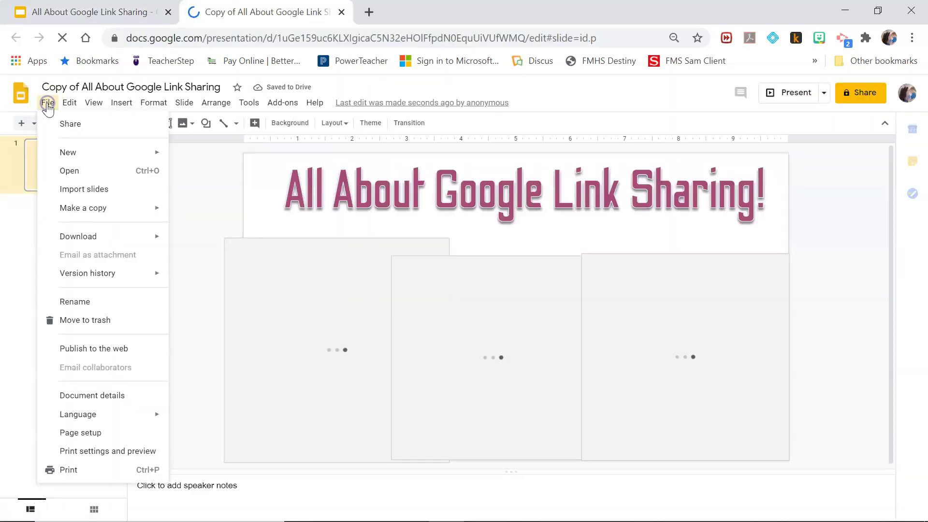
left_click(111, 396)
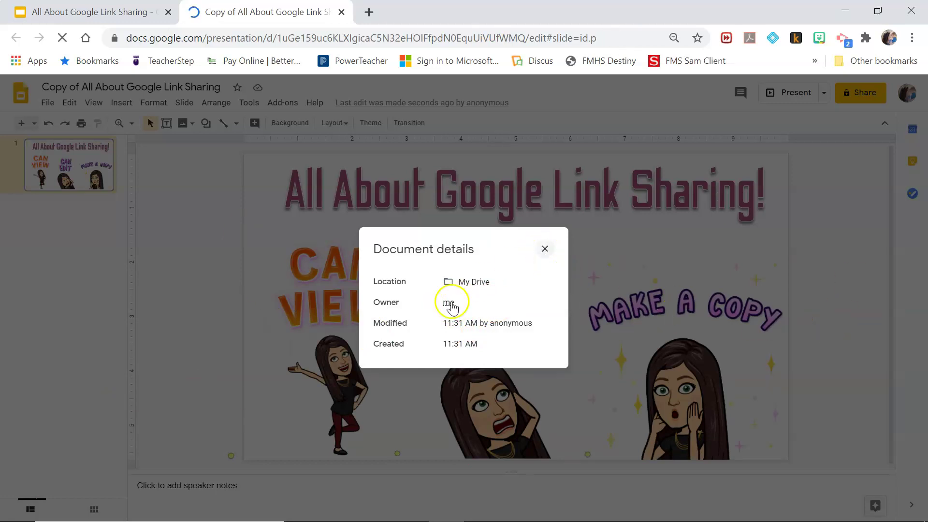
left_click(544, 249)
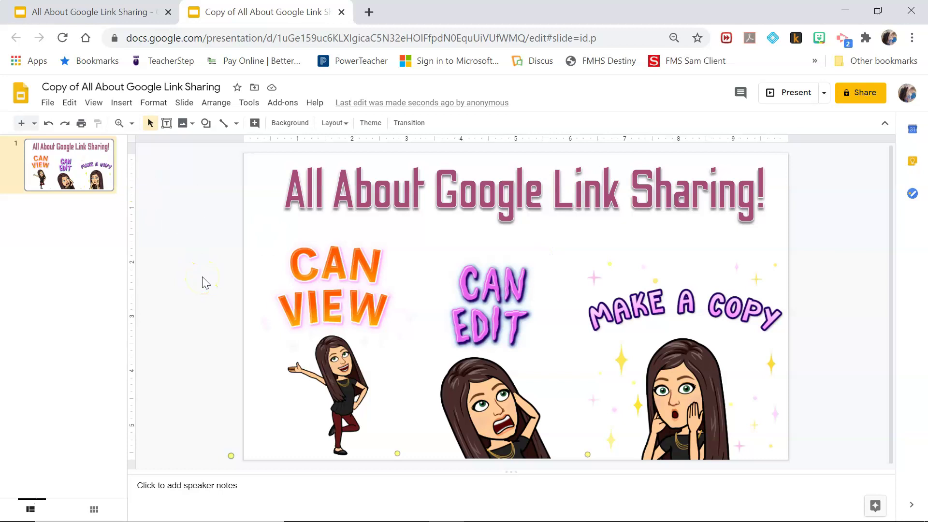
left_click(369, 12)
Step: Load the deck's link with 'edit?usp=sharing' replaced by 'copy' in the new tab
left_click(369, 38)
key("ctrl+v")
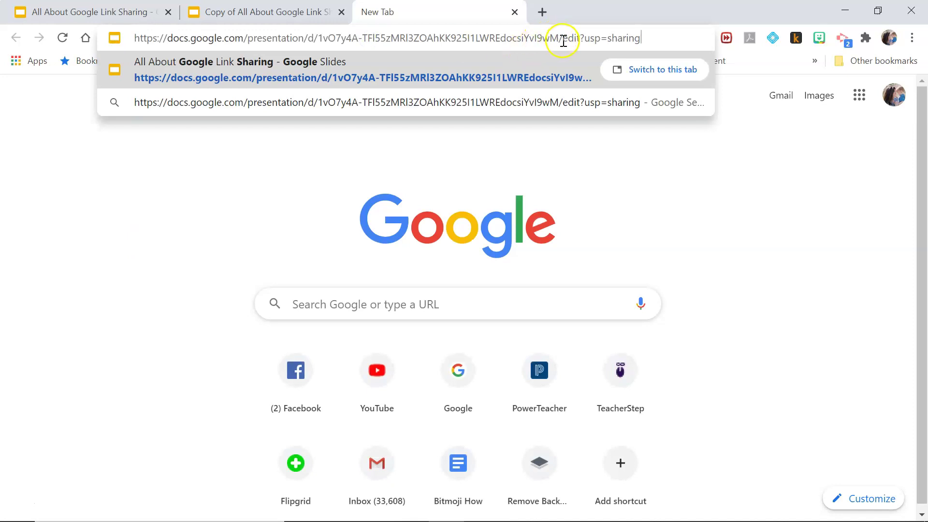
left_click_drag(563, 41, 636, 31)
key("BackSpace")
type("copy")
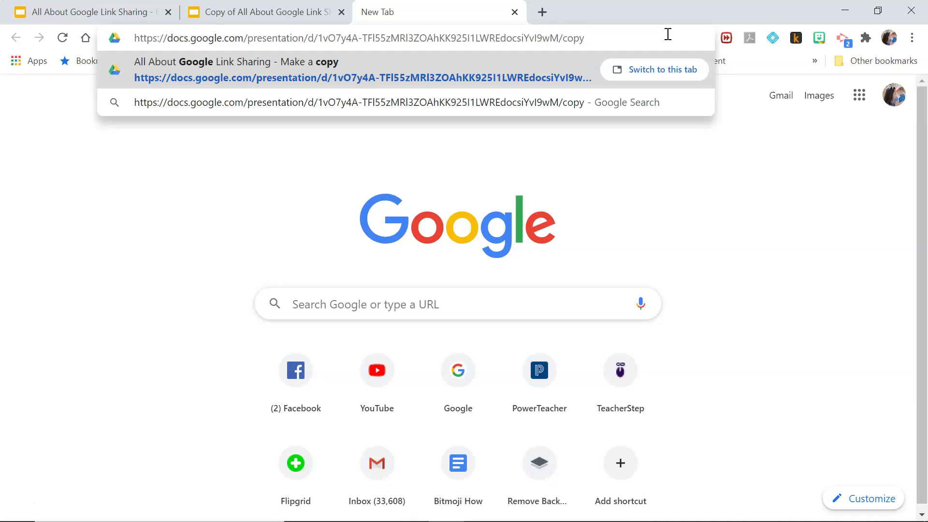
left_click(603, 38)
key("Return")
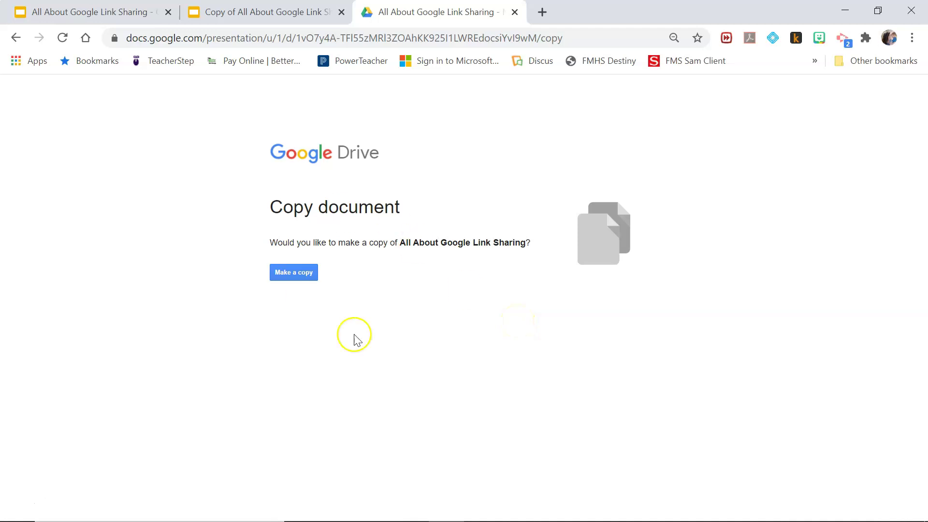
Step: Change the link ending from 'copy' to 'edit' to reopen the original deck
left_click(564, 36)
left_click(565, 37)
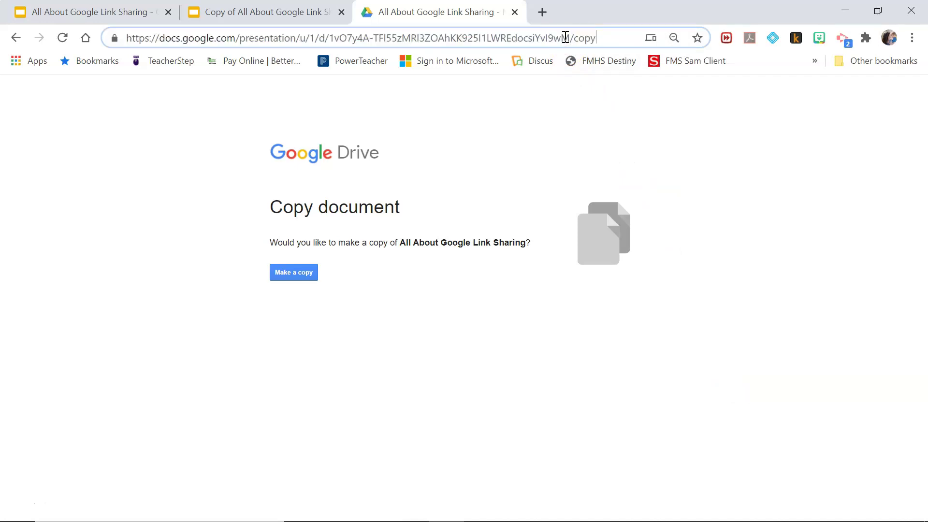
key("BackSpace")
key("BackSpace")
key("BackSpace")
key("BackSpace")
type("edit")
key("Return")
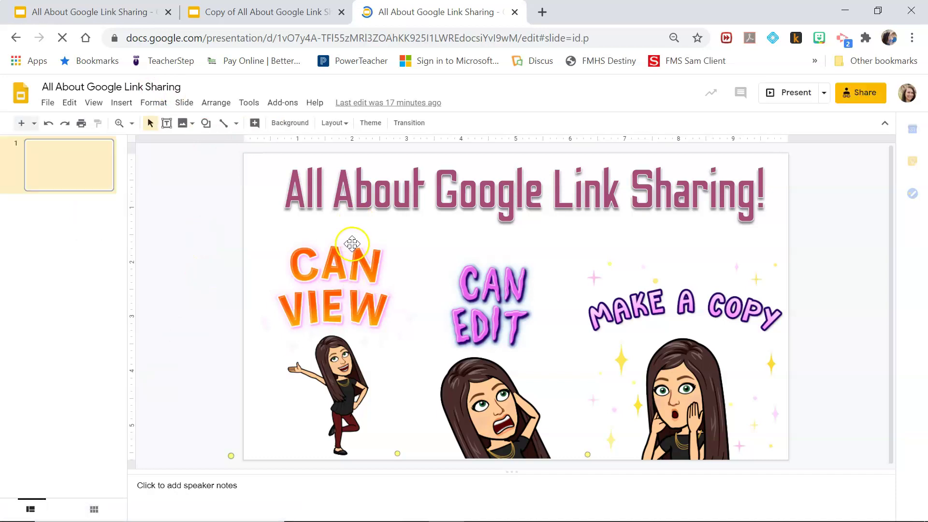
Step: Reopen the original deck under another signed-in account, where it shows view-only
left_click(908, 94)
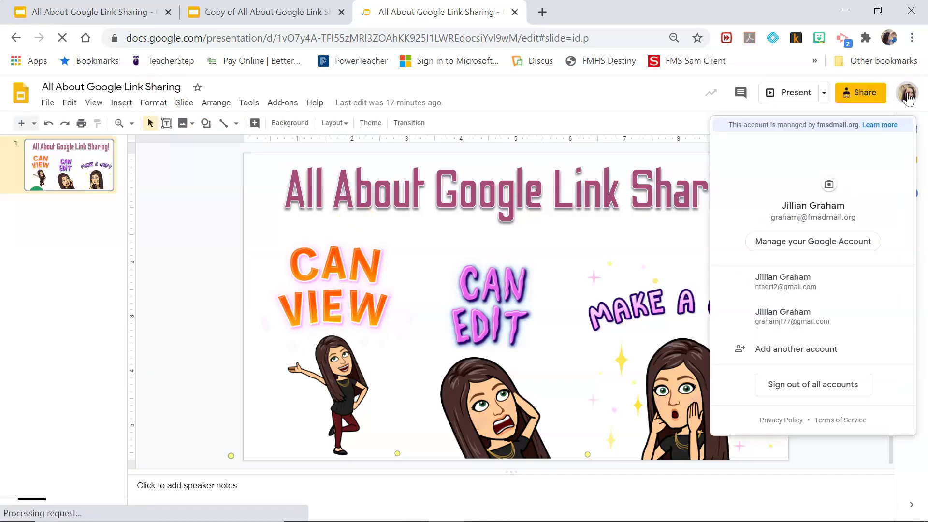
left_click(812, 291)
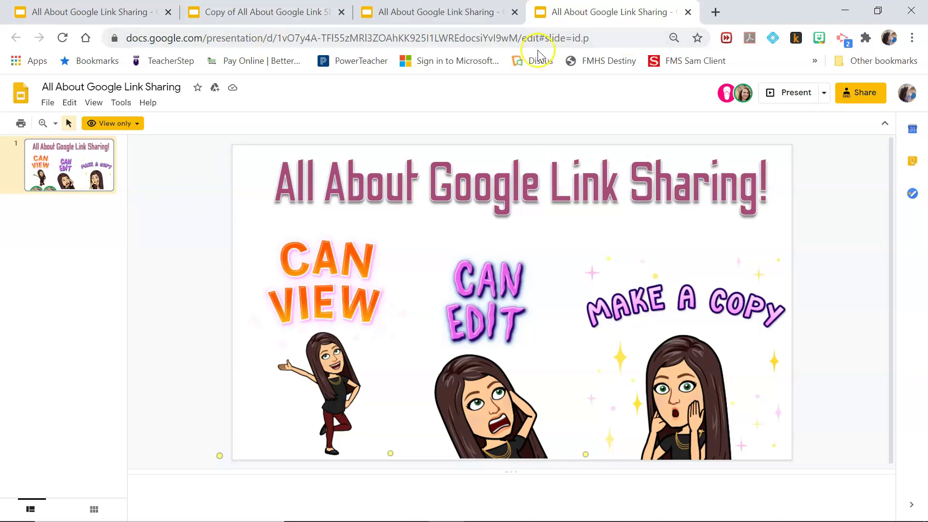
Step: Return to the first tab, where the original All About Google Link Sharing deck is open view-only
left_click(578, 38)
left_click(95, 13)
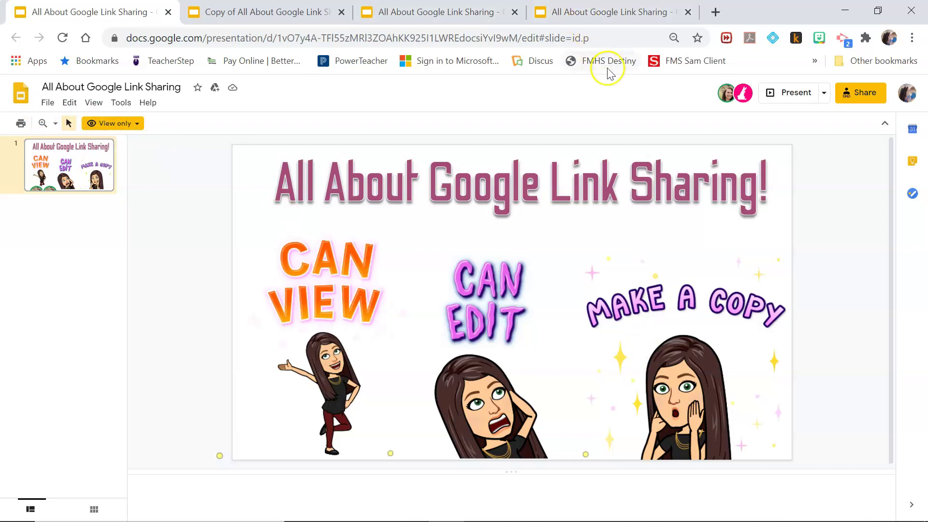
Step: Load the deck's sharing link in a new tab with its ending changed to 'preview'
left_click(722, 11)
left_click(524, 38)
key("ctrl+v")
key("BackSpace")
key("BackSpace")
key("BackSpace")
key("BackSpace")
key("BackSpace")
key("BackSpace")
key("BackSpace")
key("BackSpace")
key("BackSpace")
key("BackSpace")
key("BackSpace")
key("BackSpace")
key("BackSpace")
key("BackSpace")
key("BackSpace")
key("BackSpace")
type("preview")
key("Return")
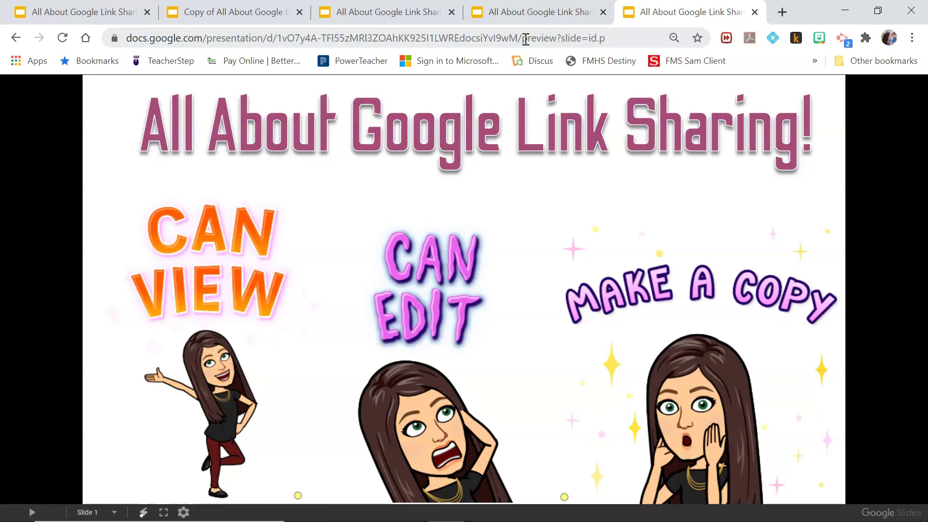
Step: Leave the preview for the view-only editor through the gear menu's Open editor
left_click(183, 512)
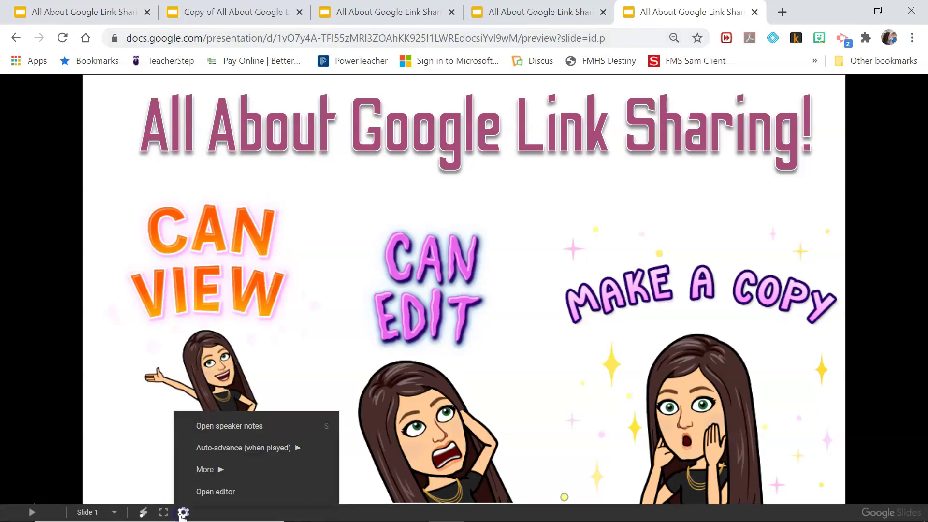
left_click(228, 492)
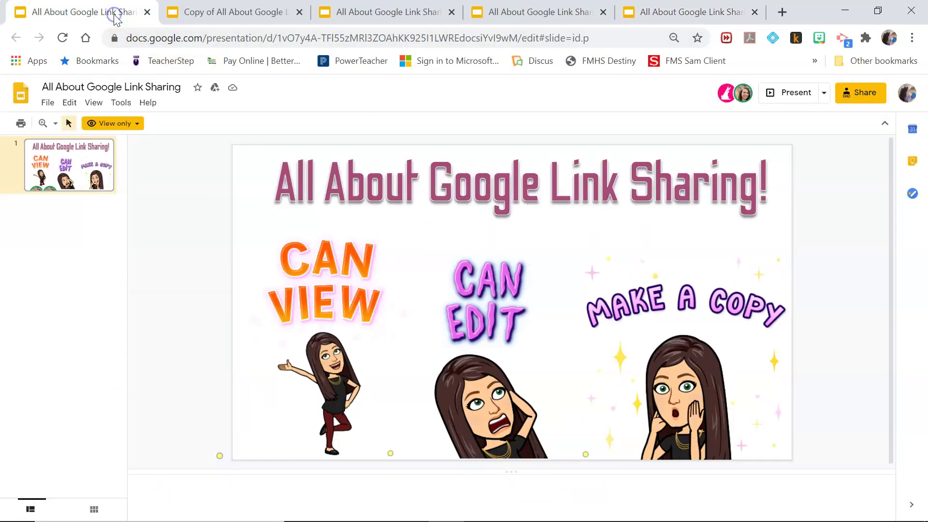
left_click(202, 235)
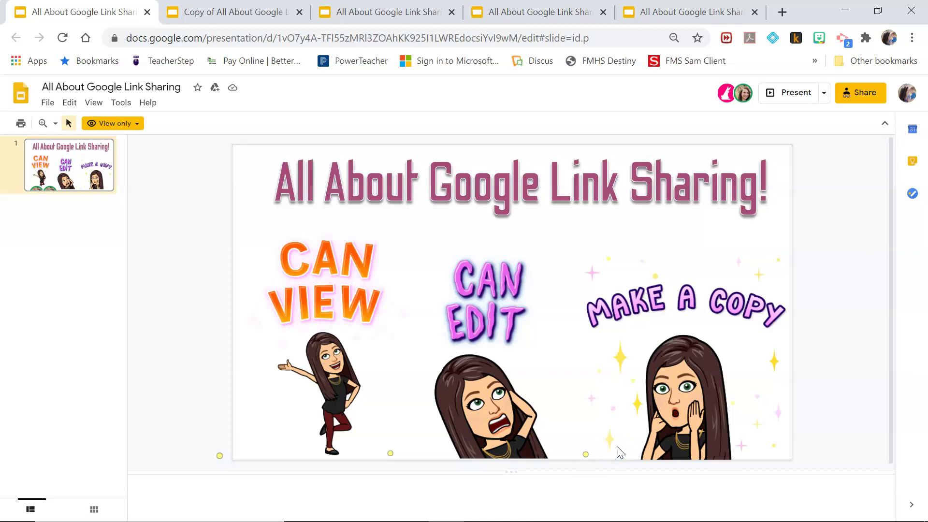
Step: Delete the CAN EDIT image from the Copy of All About Google Link Sharing deck
left_click(237, 13)
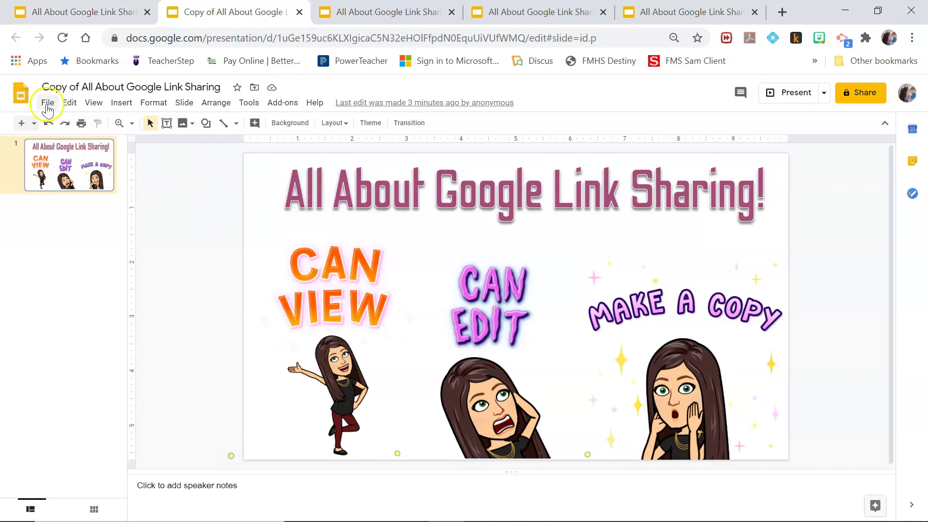
left_click(232, 16)
left_click(530, 376)
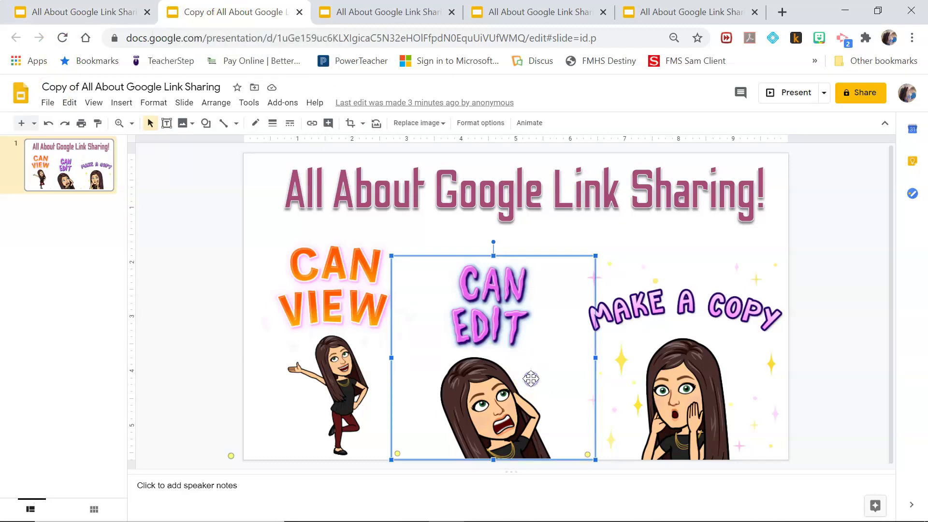
key("Delete")
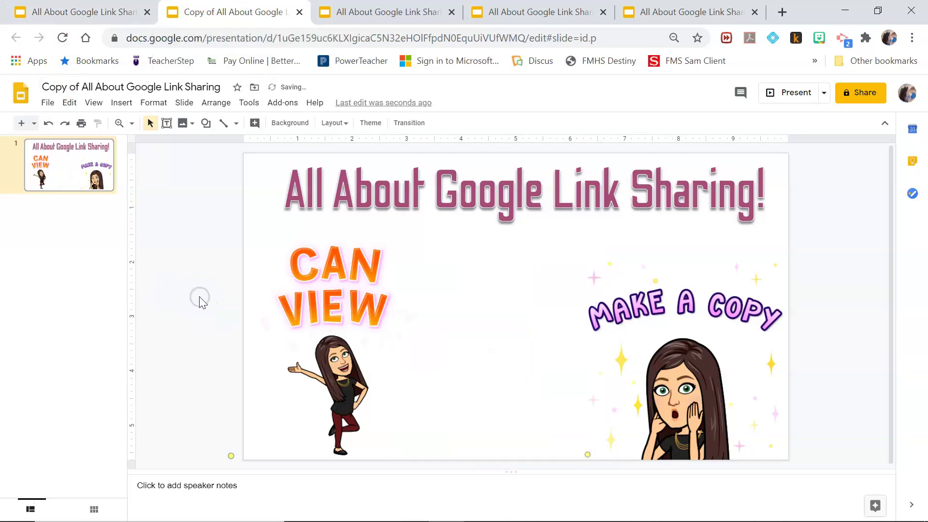
Step: Show the copy's version history from File > Version history > See version history
left_click(48, 102)
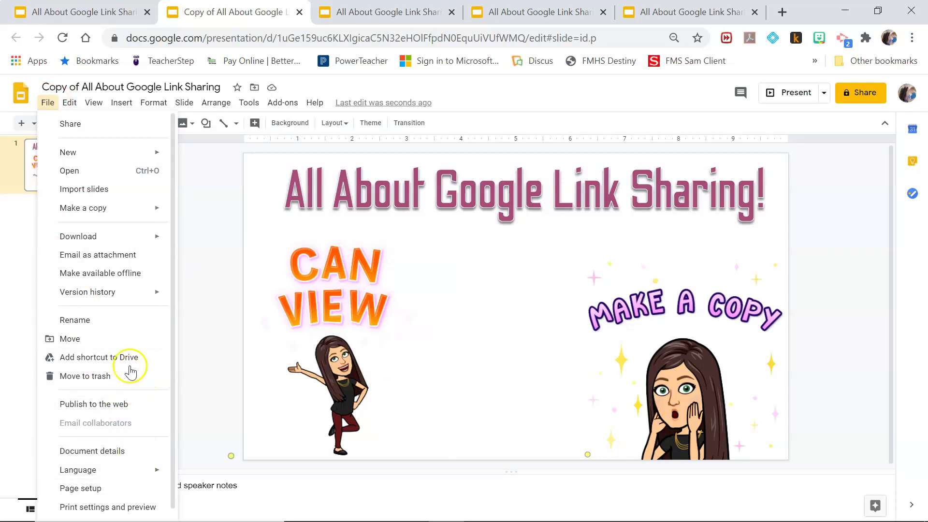
mouse_move(111, 300)
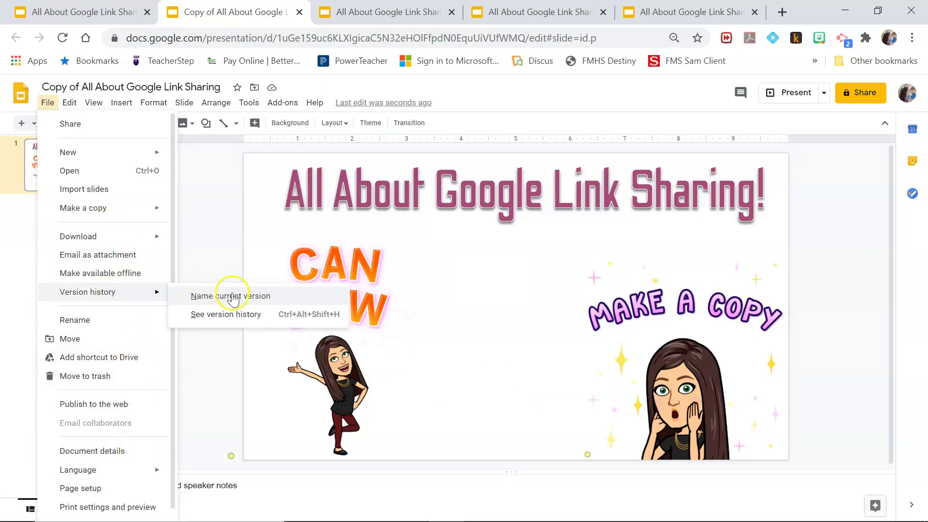
left_click(246, 320)
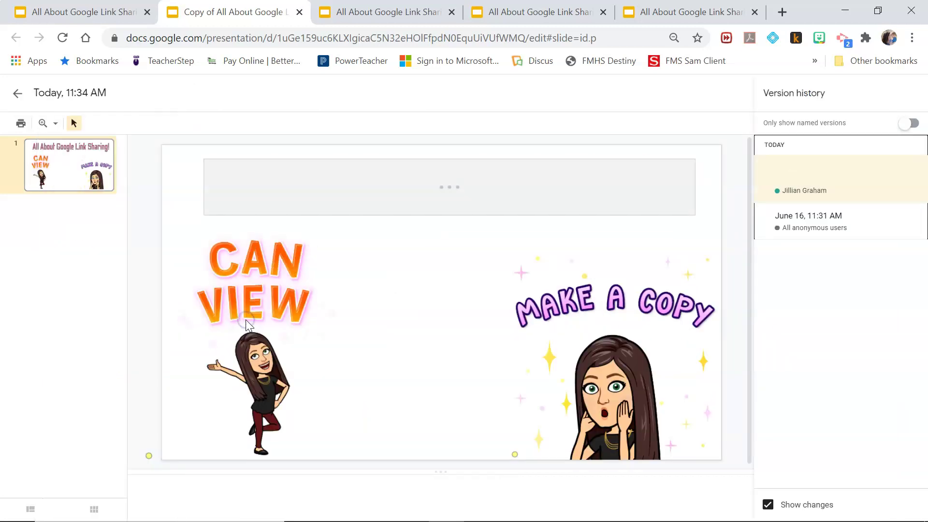
Step: Restore the June 16, 11:31 AM version so the CAN EDIT image returns
left_click(822, 224)
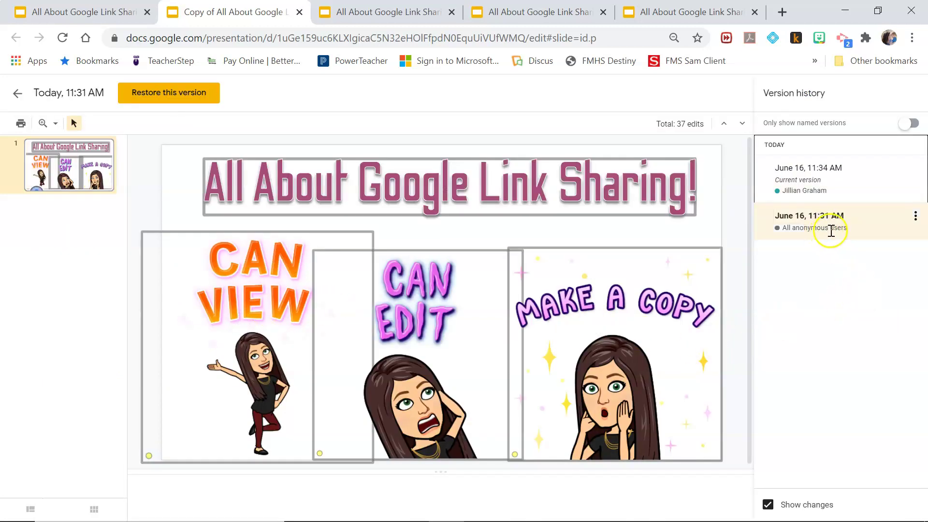
left_click(914, 215)
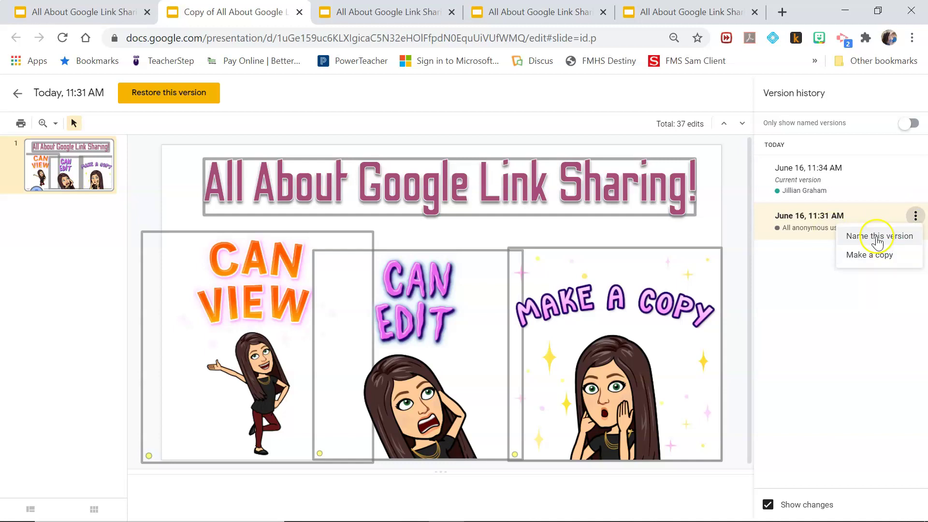
left_click(797, 310)
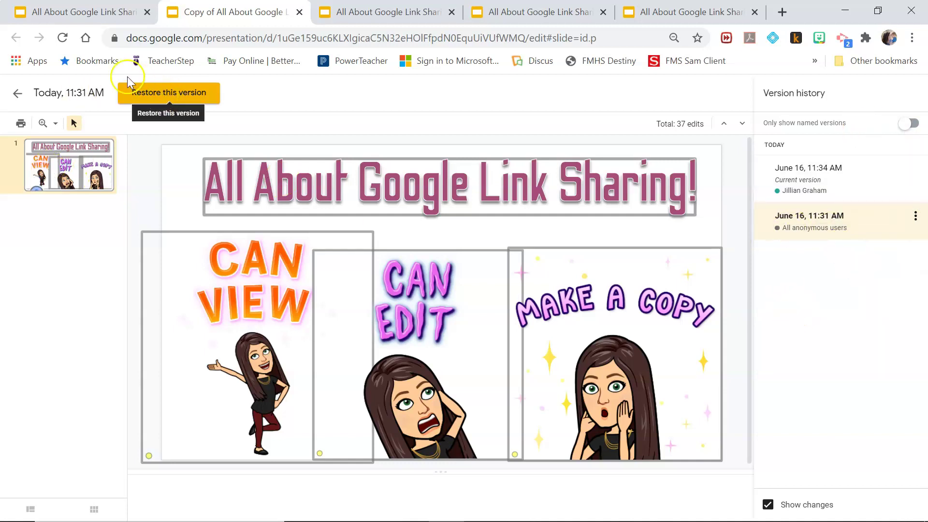
left_click(160, 93)
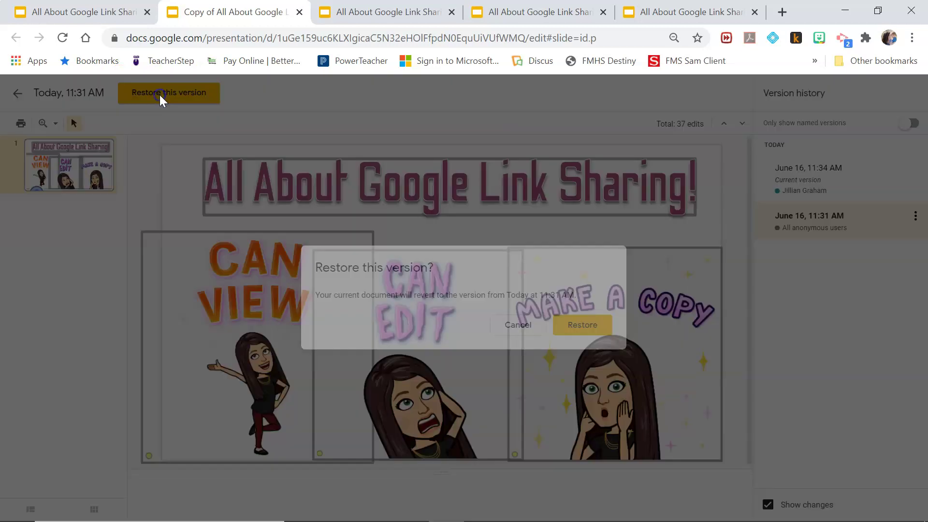
left_click(593, 326)
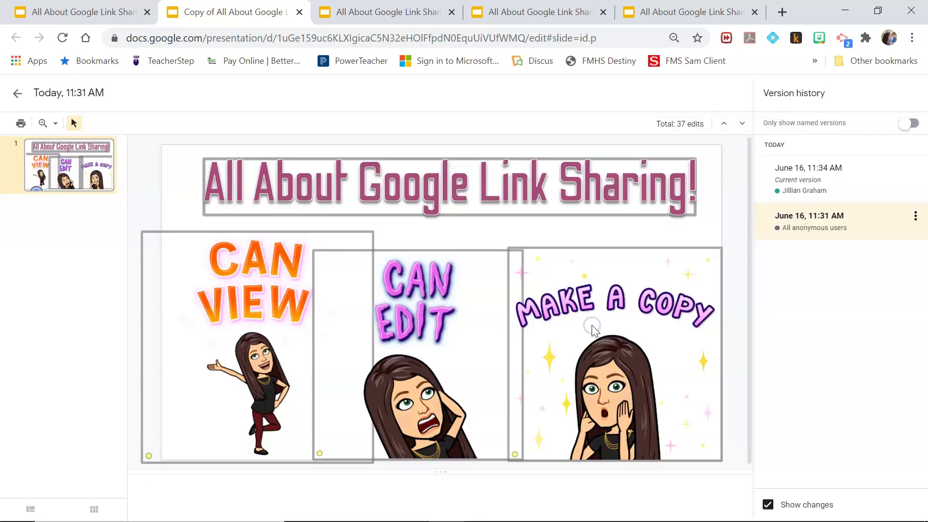
left_click(835, 201)
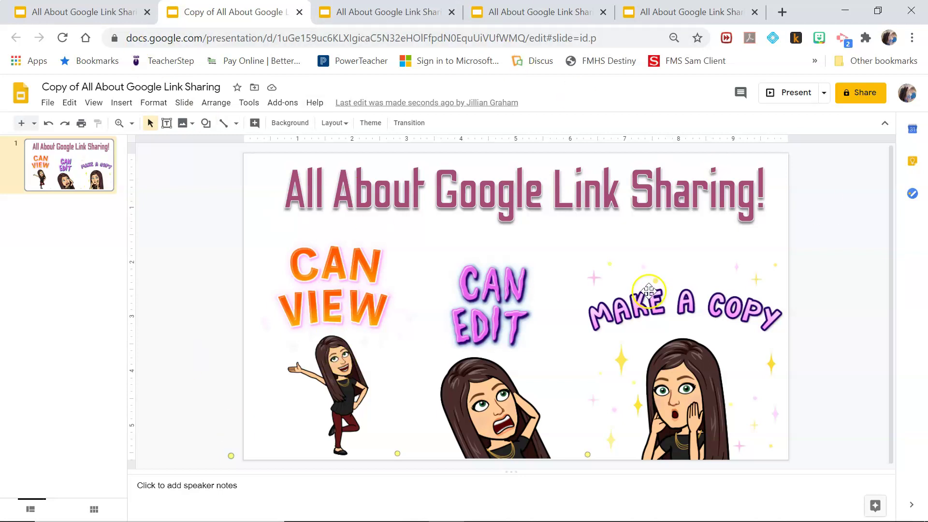
Step: Change the copy's link access from Restricted to Anyone with the link as Viewer
left_click(862, 94)
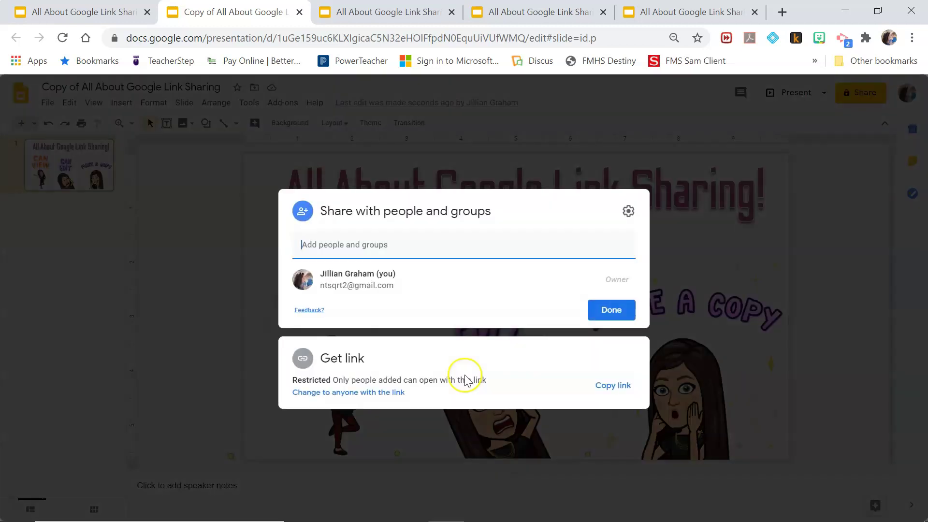
left_click(465, 380)
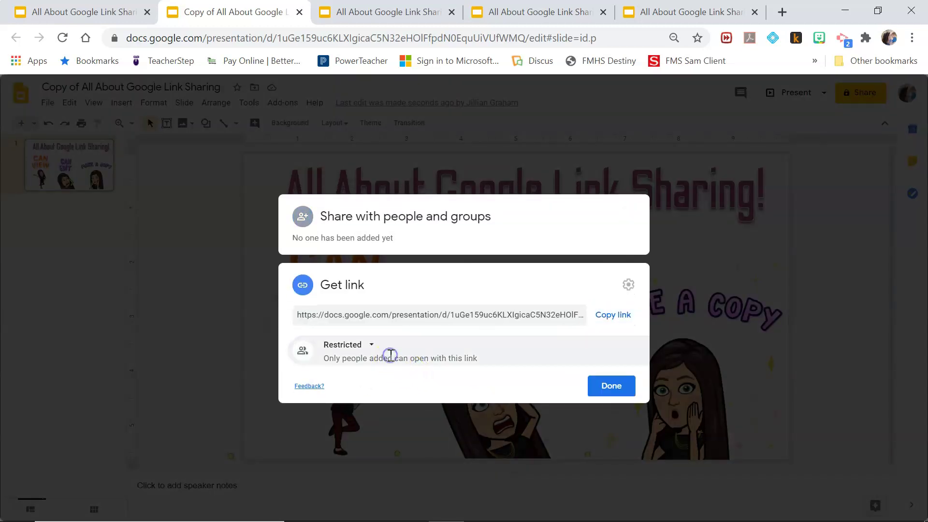
left_click(374, 351)
left_click(416, 399)
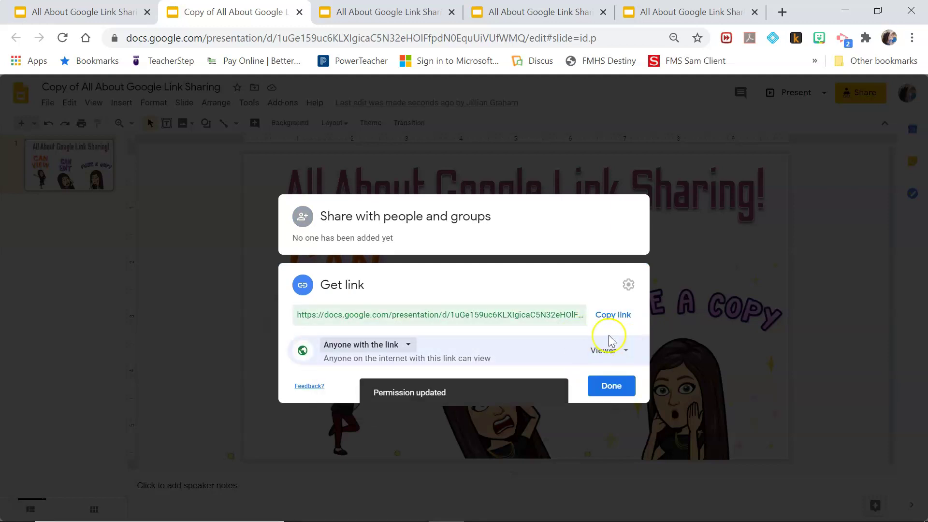
left_click(611, 388)
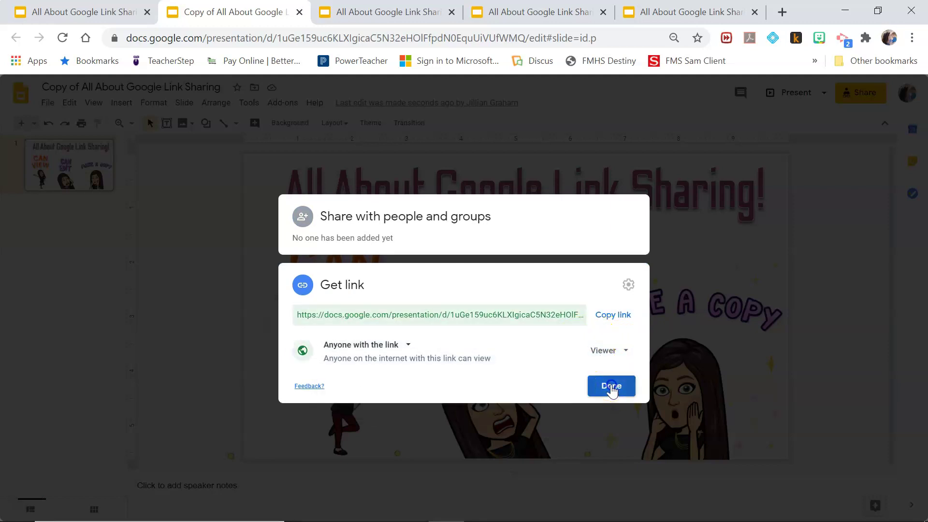